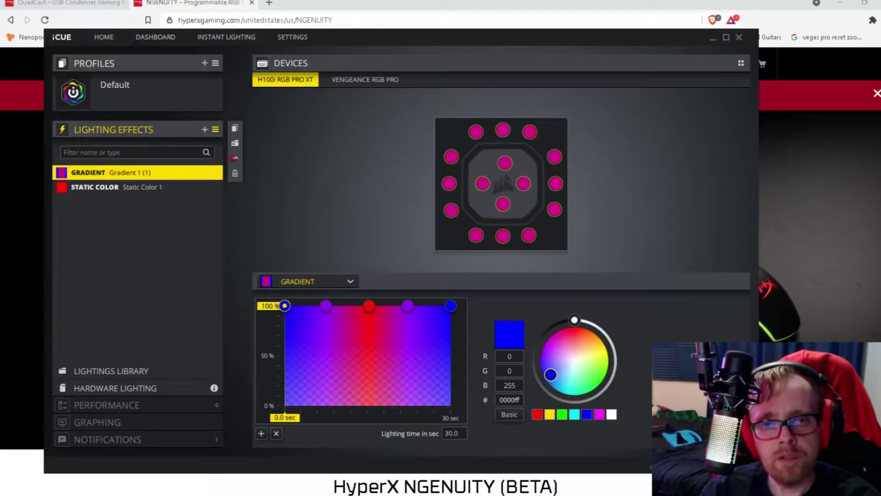
# - Select the LEDs on all four Vengeance RGB Pro memory sticks, then return to the H100i RGB PRO XT cooler
pyautogui.click(370, 79)
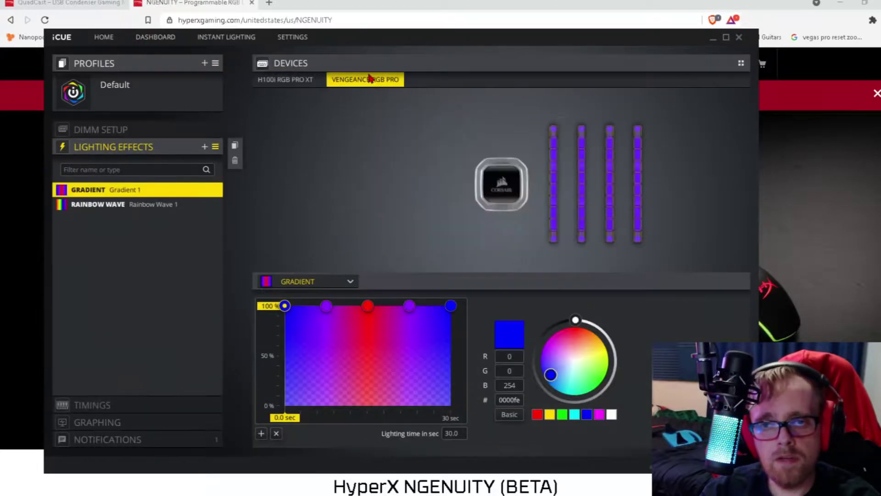
pyautogui.moveTo(542, 131); pyautogui.dragTo(726, 268)
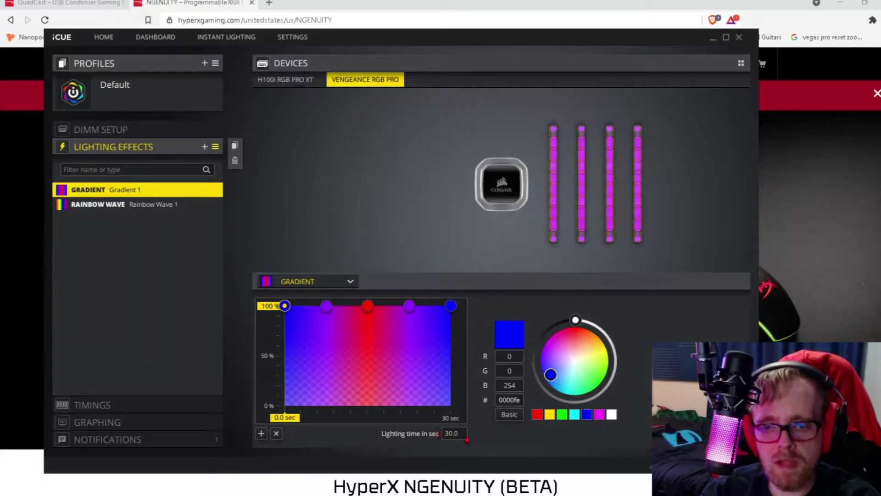
pyautogui.click(295, 81)
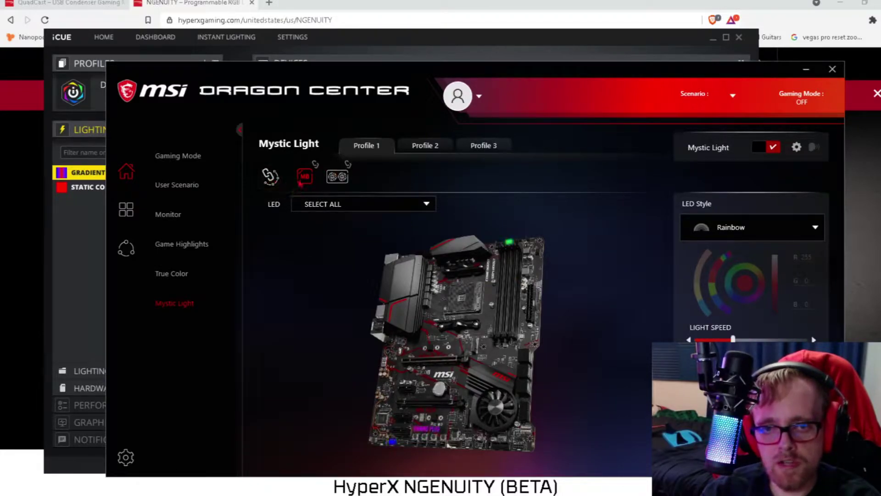
pyautogui.click(347, 182)
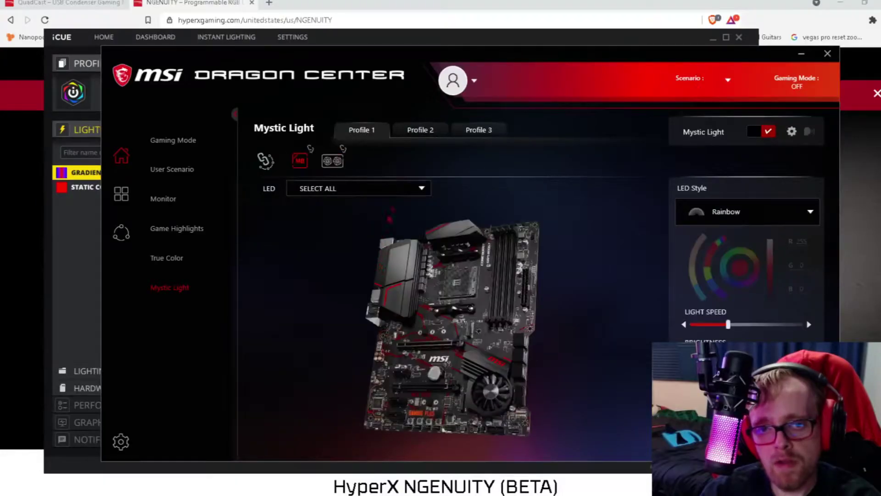
pyautogui.click(397, 195)
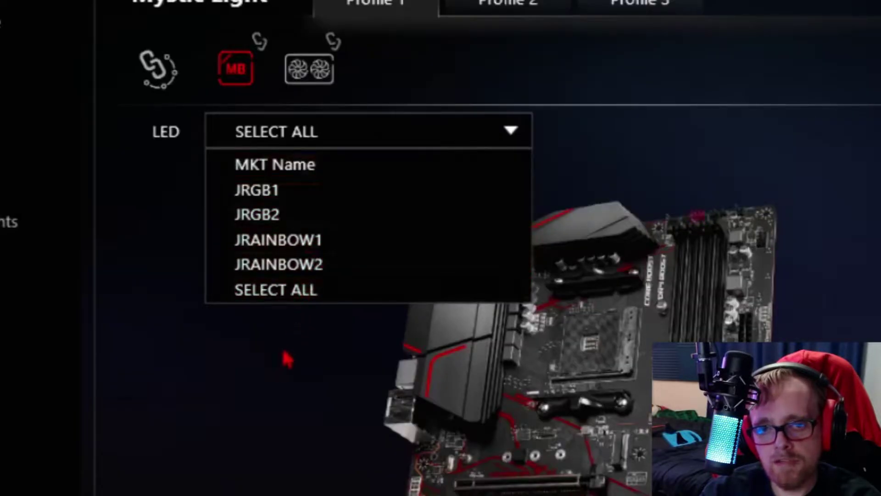
pyautogui.click(267, 393)
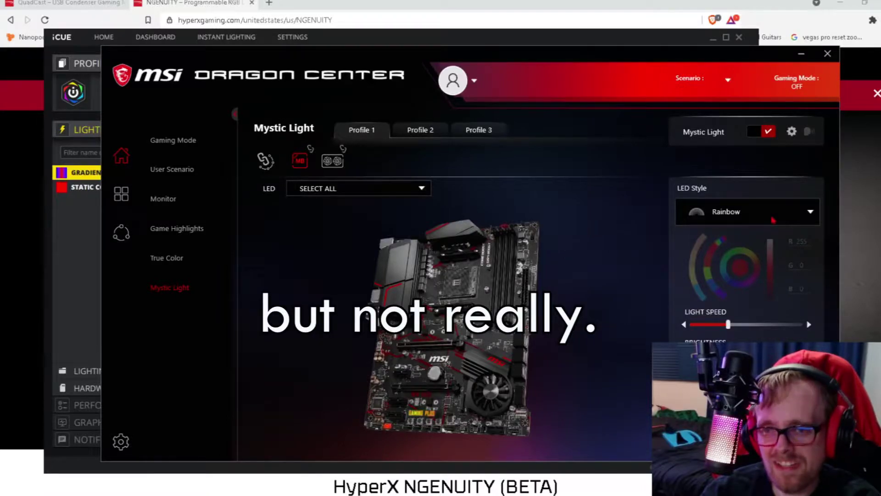
pyautogui.click(773, 220)
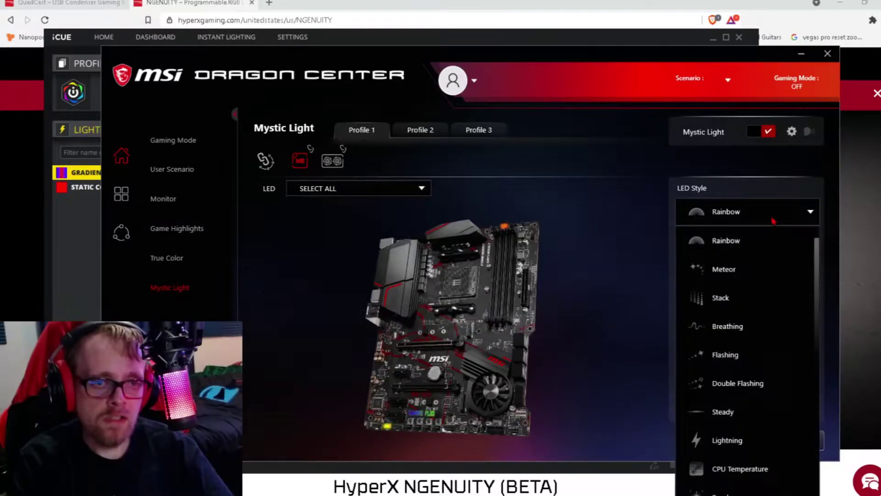
pyautogui.scroll(-5, 771, 335)
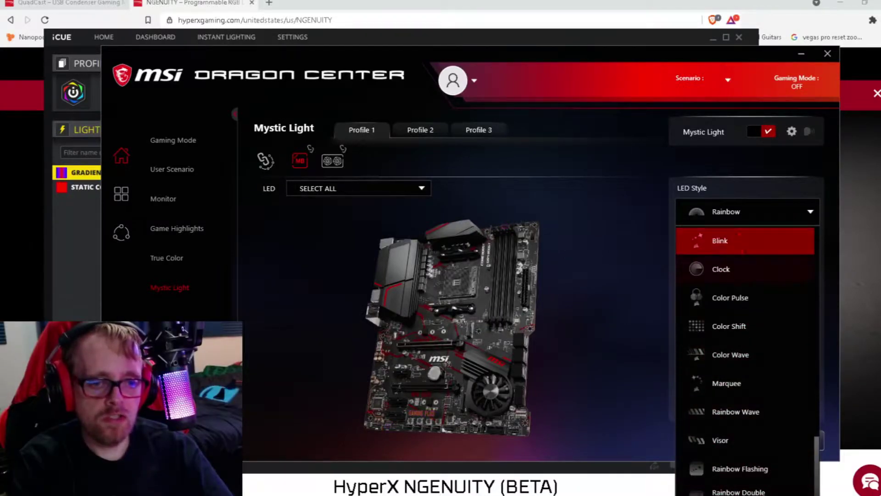
pyautogui.click(620, 259)
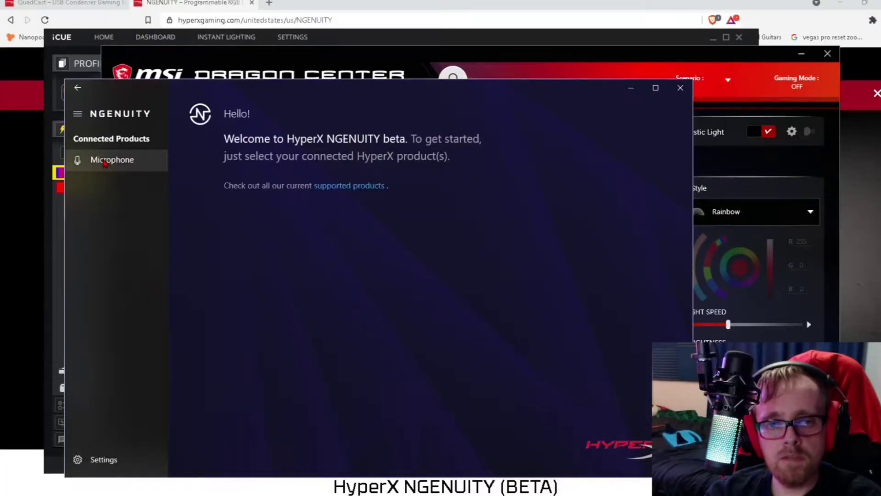
# - Open the QuadCast S microphone's settings, review its presets, and close the presets panel
pyautogui.click(105, 161)
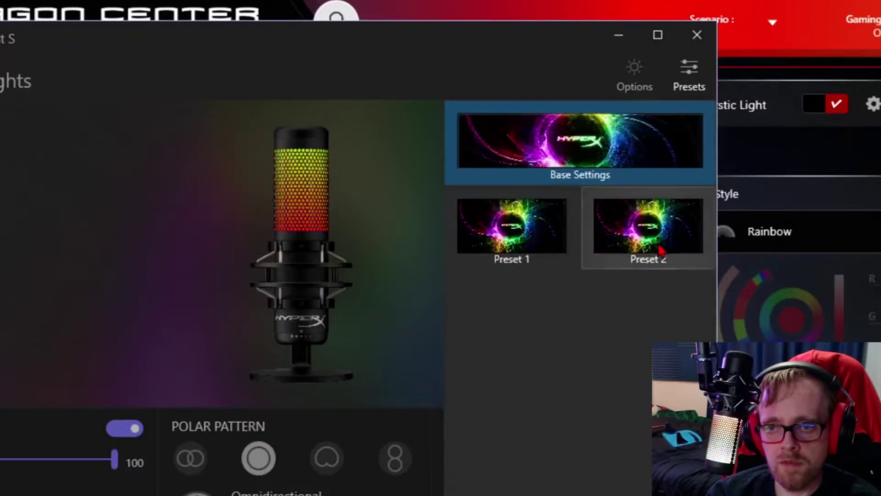
pyautogui.click(427, 297)
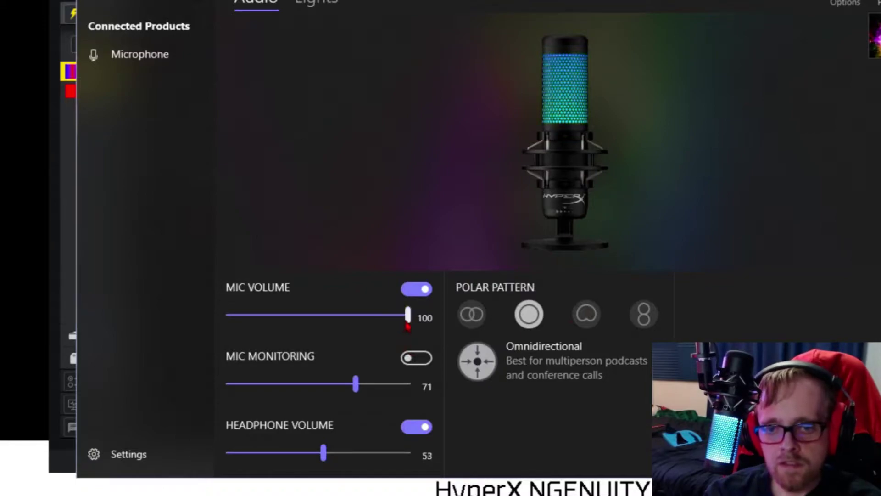
# - Lower the NGENUITY mic volume to 43 and open Sound settings through Control Panel
pyautogui.moveTo(407, 324); pyautogui.dragTo(437, 309)
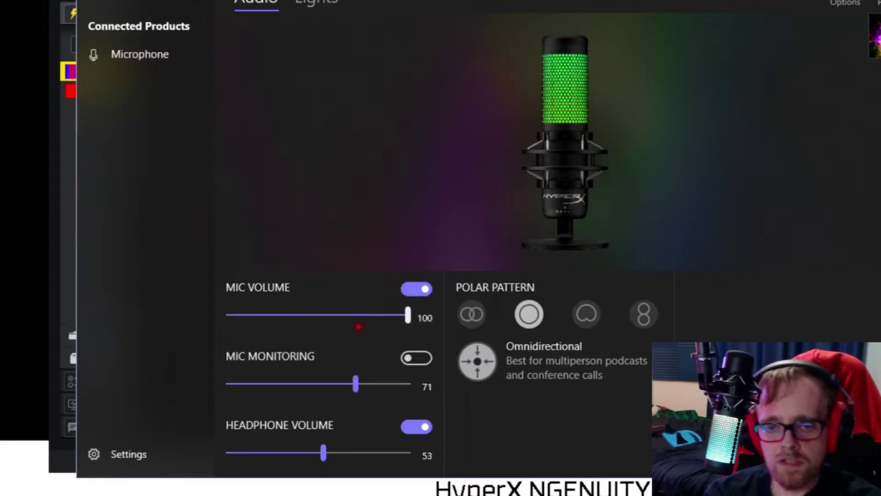
pyautogui.press('super+r')
pyautogui.write('contro')
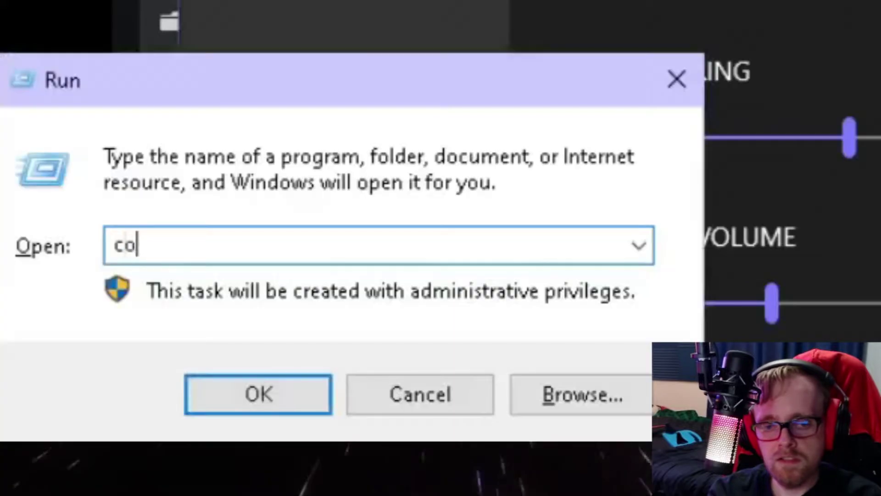
pyautogui.write('l')
pyautogui.press('Return')
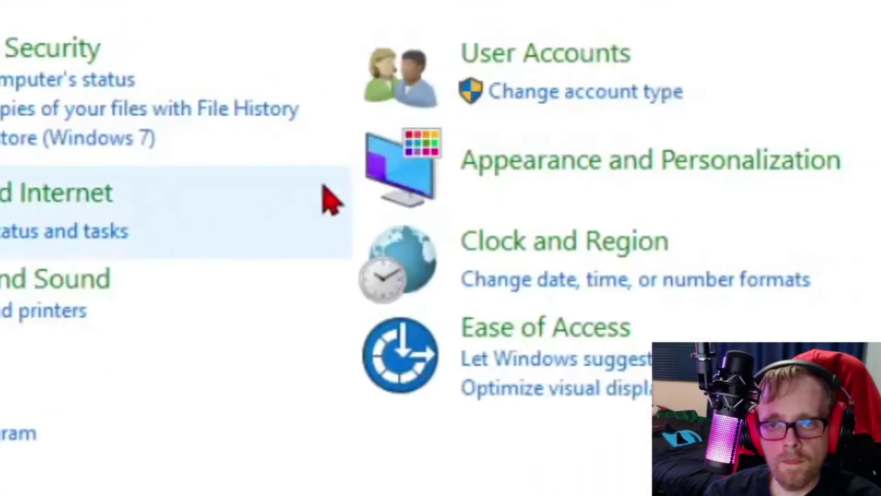
pyautogui.write('sound')
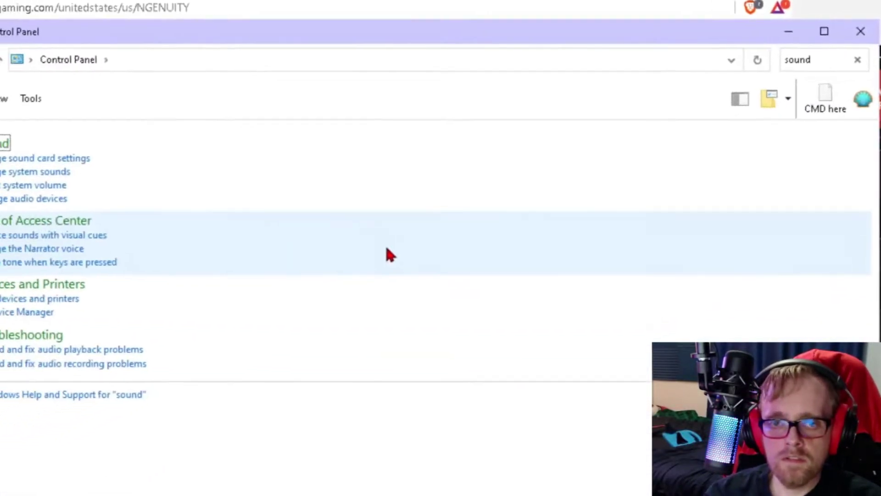
pyautogui.press('Return')
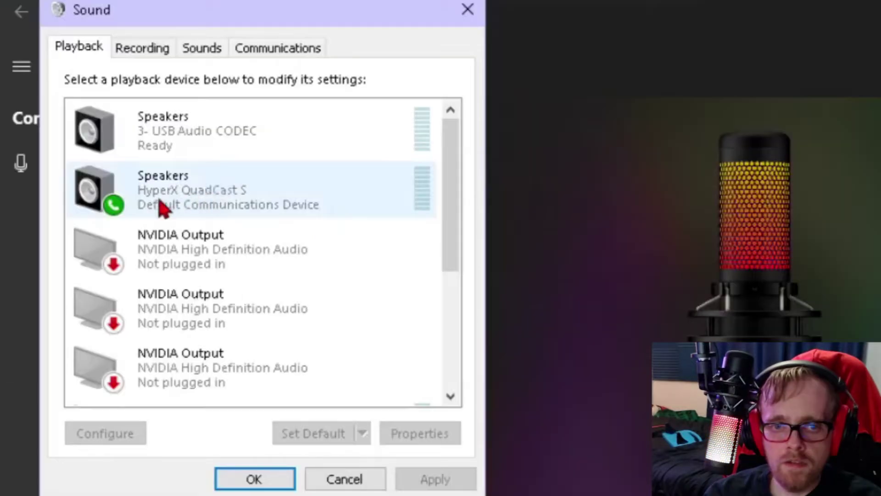
# - Show the Levels tab for the USB Live camera audio microphone, sitting at 100
pyautogui.click(147, 48)
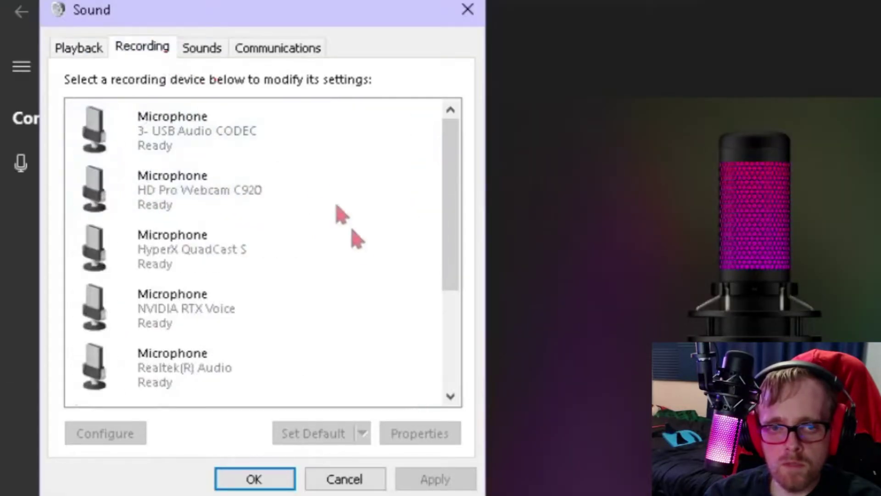
pyautogui.moveTo(448, 227); pyautogui.dragTo(445, 372)
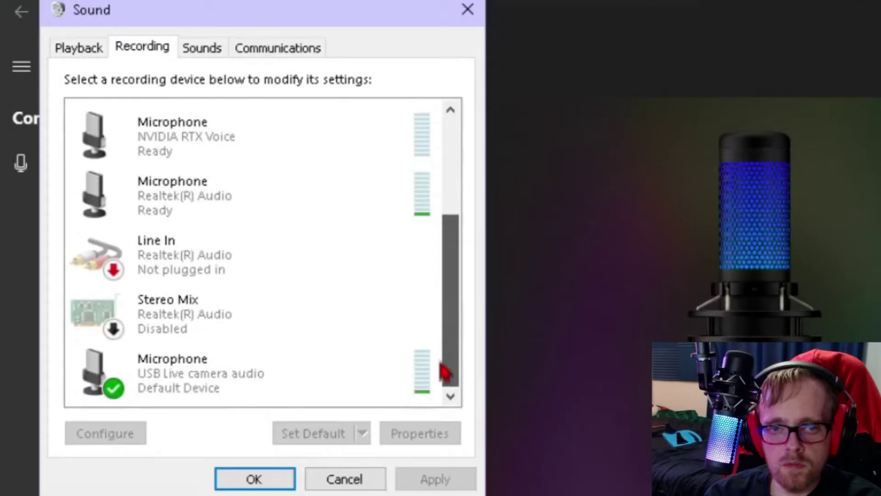
pyautogui.click(229, 390)
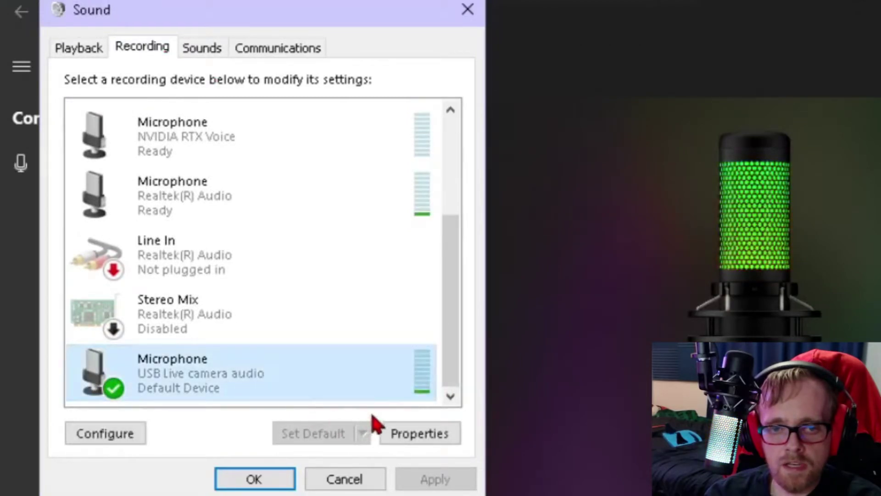
pyautogui.click(437, 439)
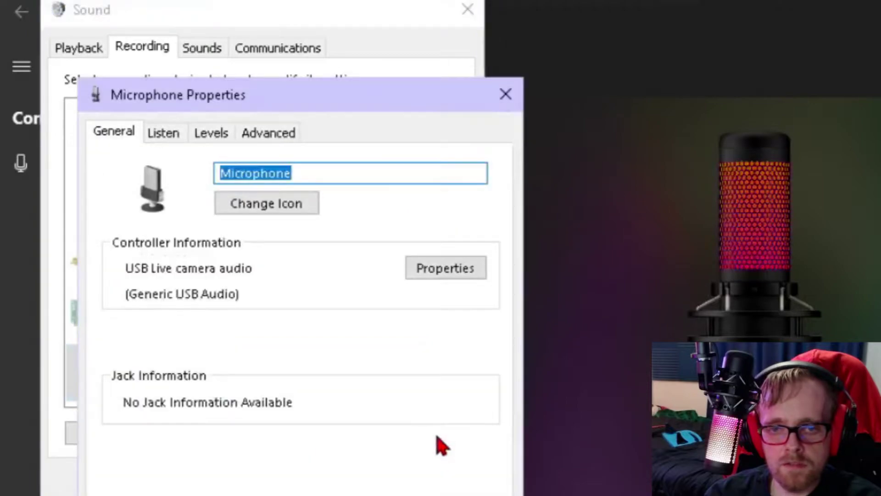
pyautogui.click(177, 136)
pyautogui.click(221, 134)
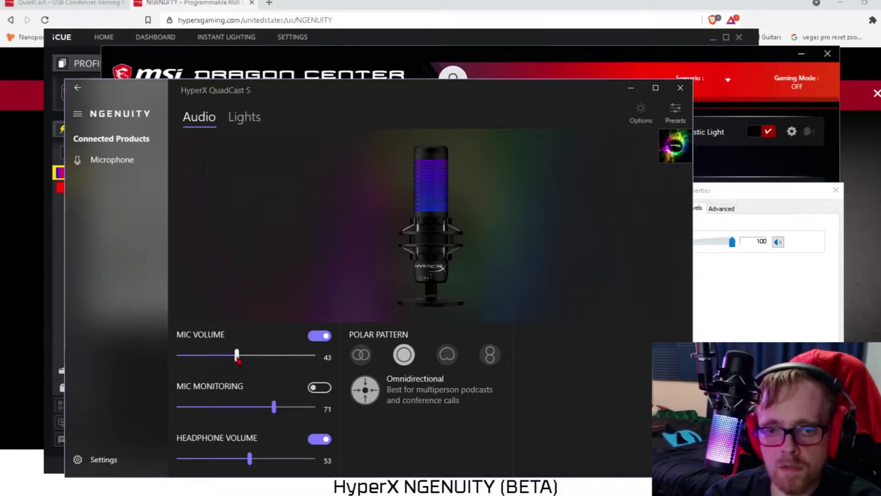
# - Drag the QuadCast S mic volume slider up to 100 and move the NGENUITY window higher
pyautogui.hotkey('alt', 'Tab')
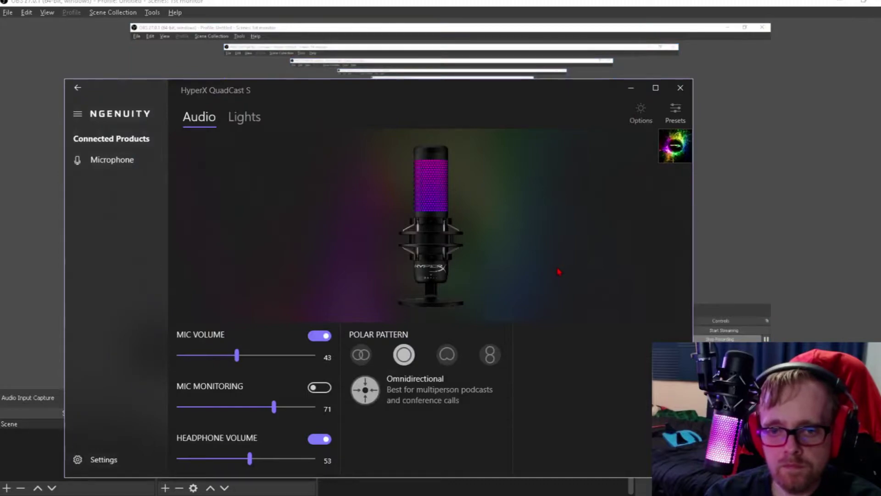
pyautogui.moveTo(237, 356); pyautogui.dragTo(316, 357)
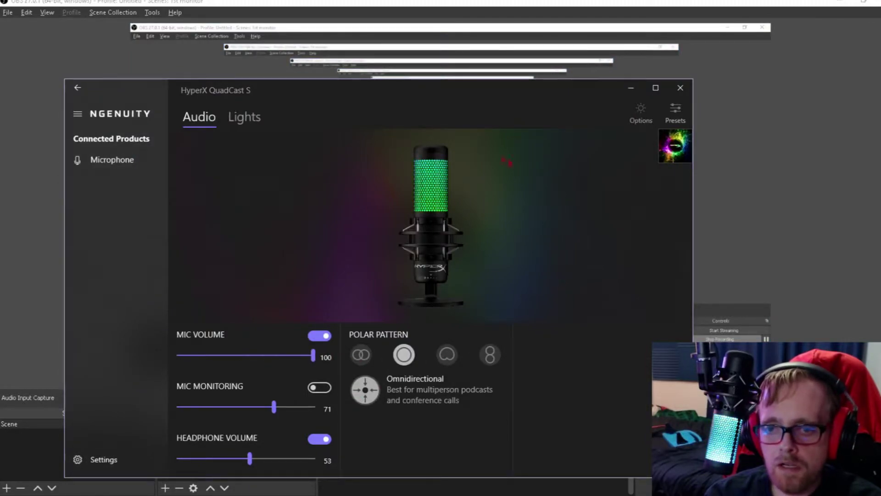
pyautogui.moveTo(410, 98); pyautogui.dragTo(409, 23)
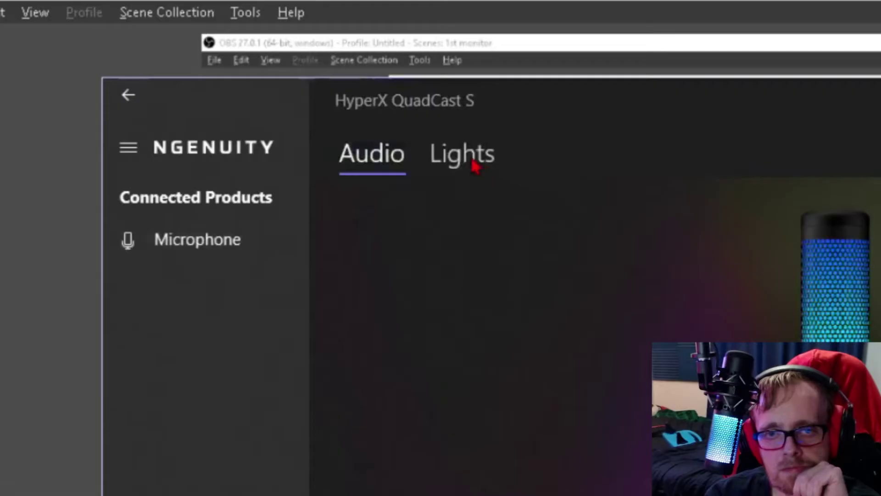
# - Open the microphone's lighting settings and try adding, then deleting, a Wave colour stop
pyautogui.click(263, 85)
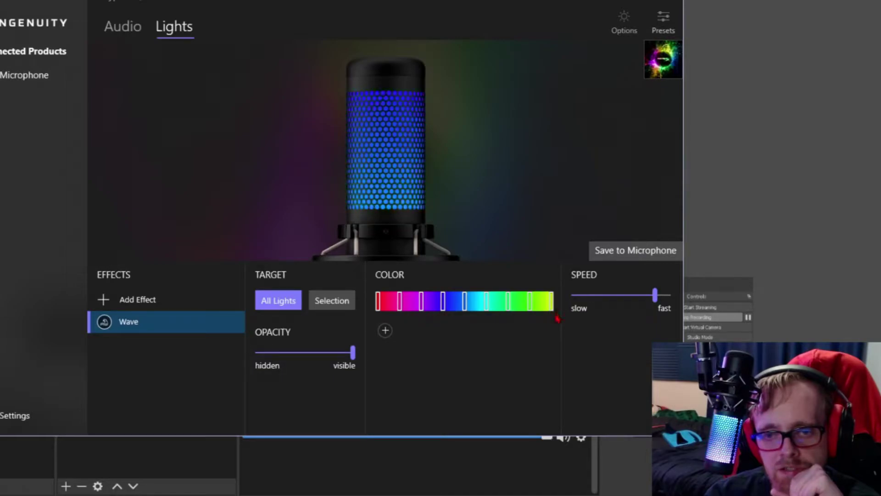
pyautogui.click(332, 301)
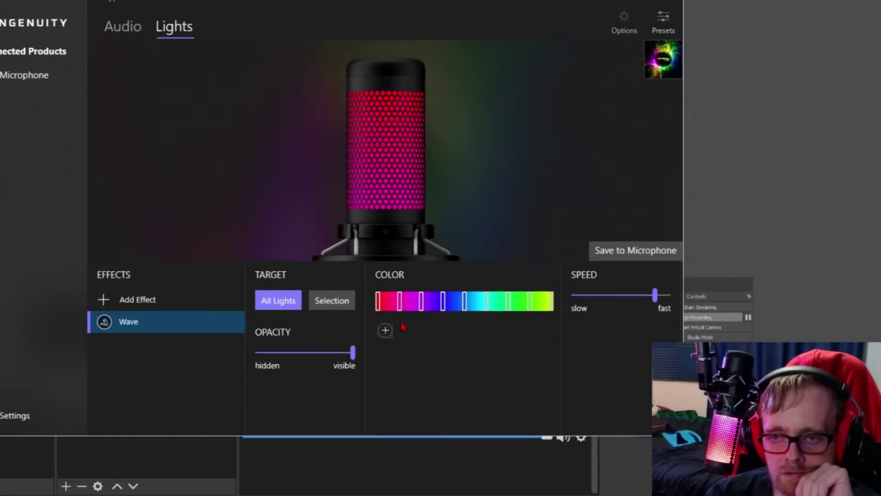
pyautogui.click(390, 303)
pyautogui.rightClick(389, 304)
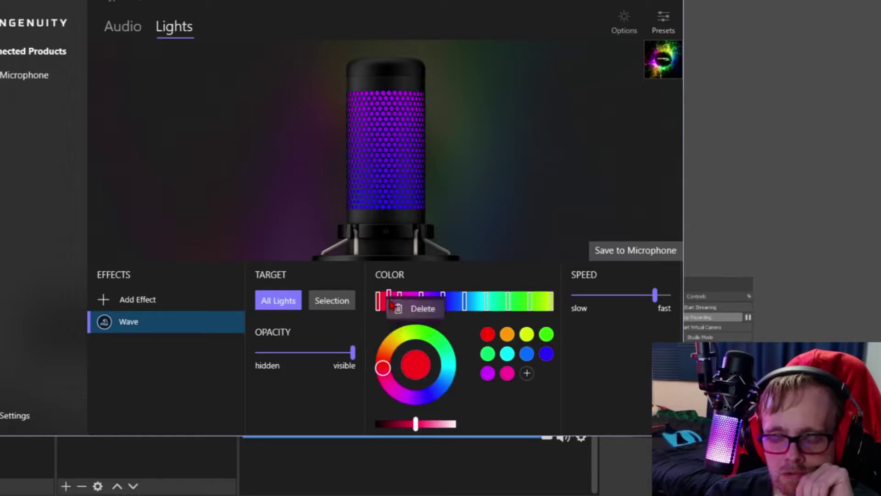
pyautogui.click(406, 309)
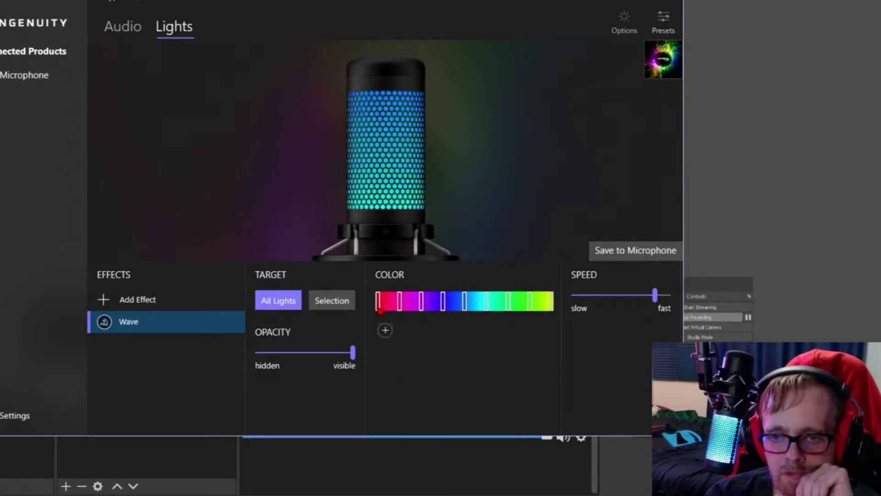
# - Set both the first and last Wave gradient stops to a dark blue
pyautogui.click(378, 305)
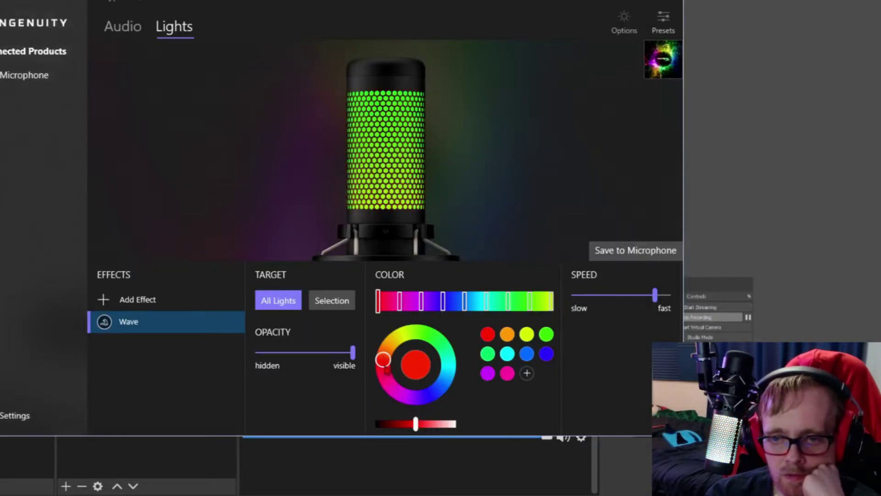
pyautogui.moveTo(384, 360); pyautogui.dragTo(426, 396)
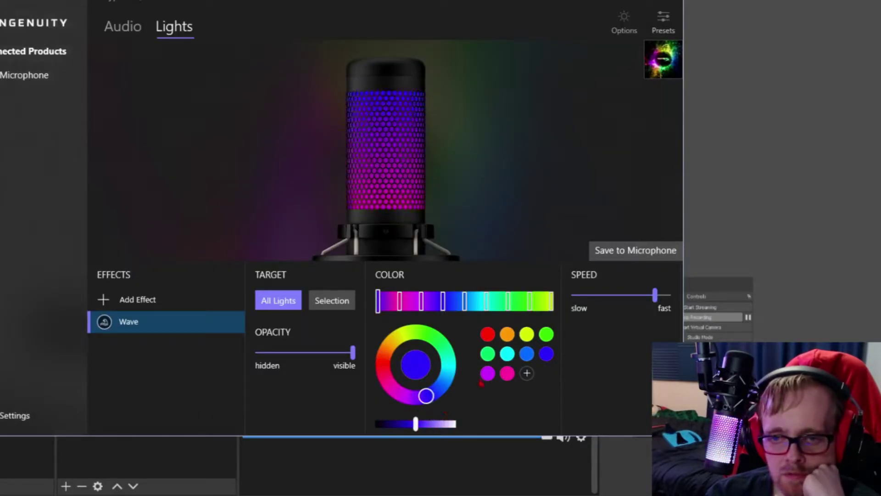
pyautogui.click(528, 354)
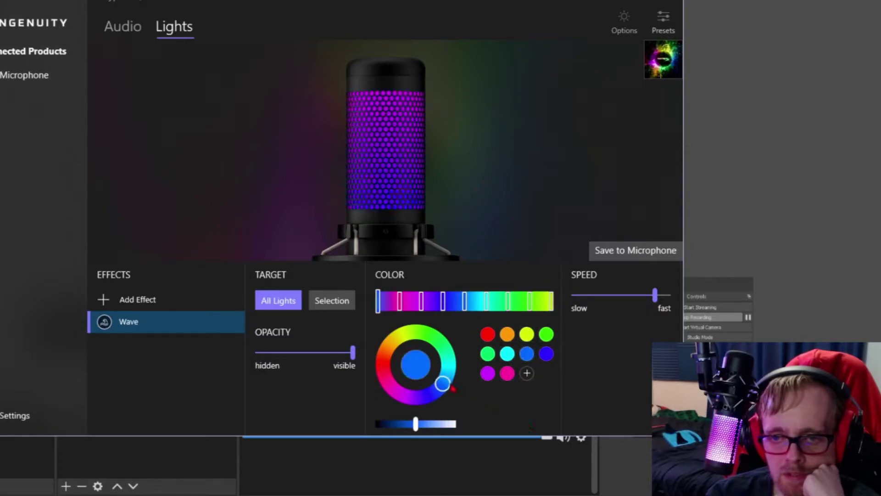
pyautogui.moveTo(452, 387); pyautogui.dragTo(434, 391)
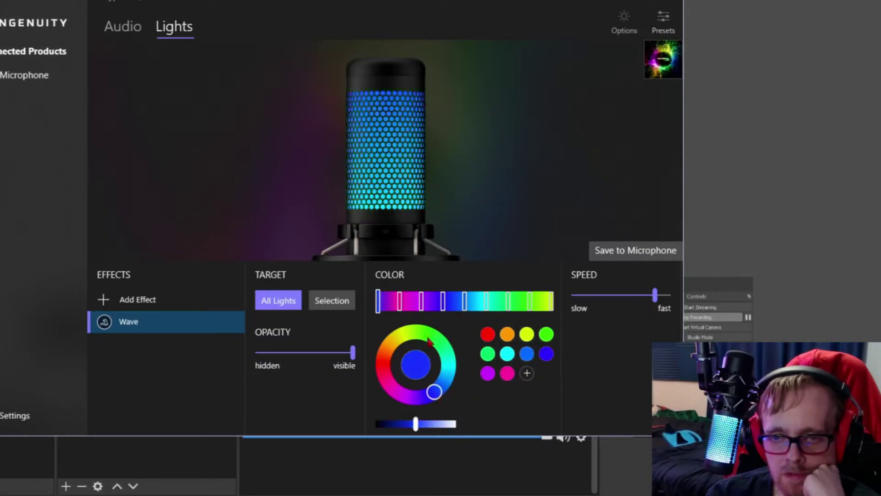
pyautogui.click(551, 301)
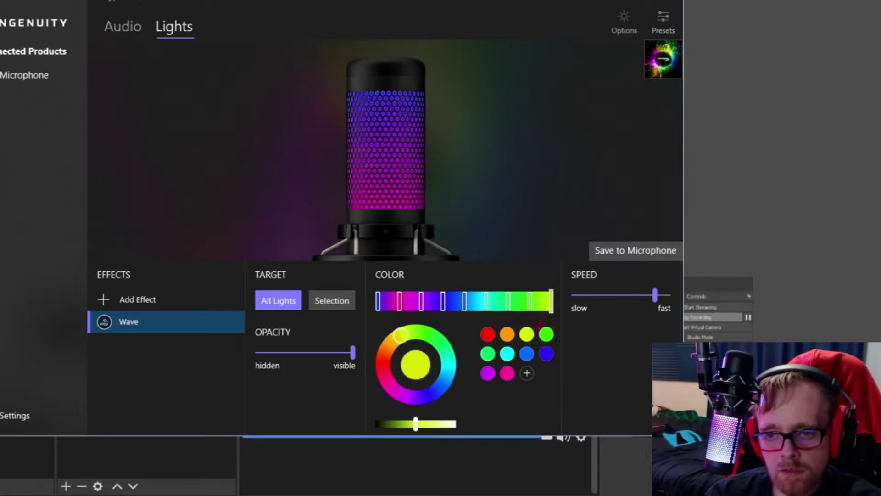
pyautogui.click(528, 354)
pyautogui.moveTo(441, 381); pyautogui.dragTo(439, 399)
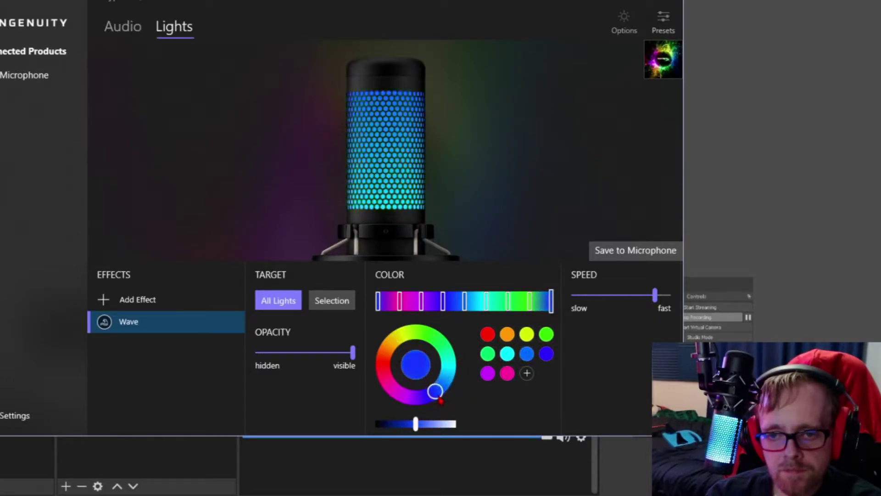
# - Compare with iCUE's gradient, then delete four in-between colour stops and select the middle stop
pyautogui.hotkey('alt', 'Tab')
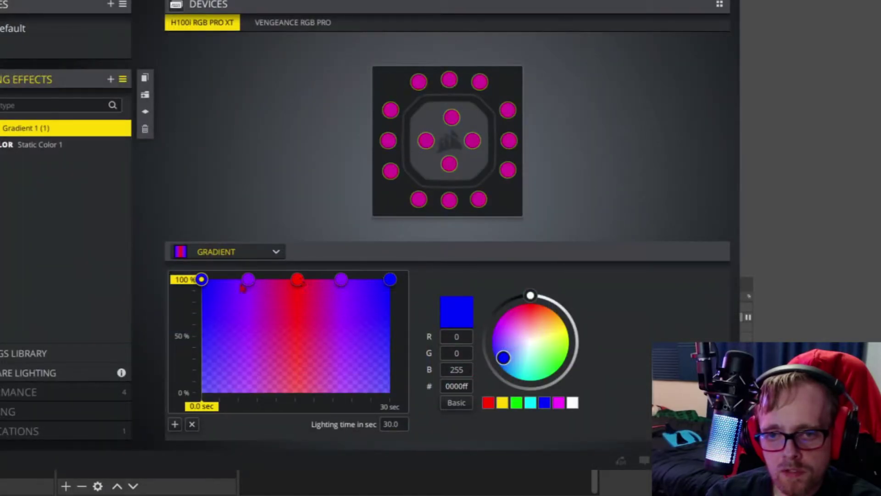
pyautogui.hotkey('alt', 'Tab')
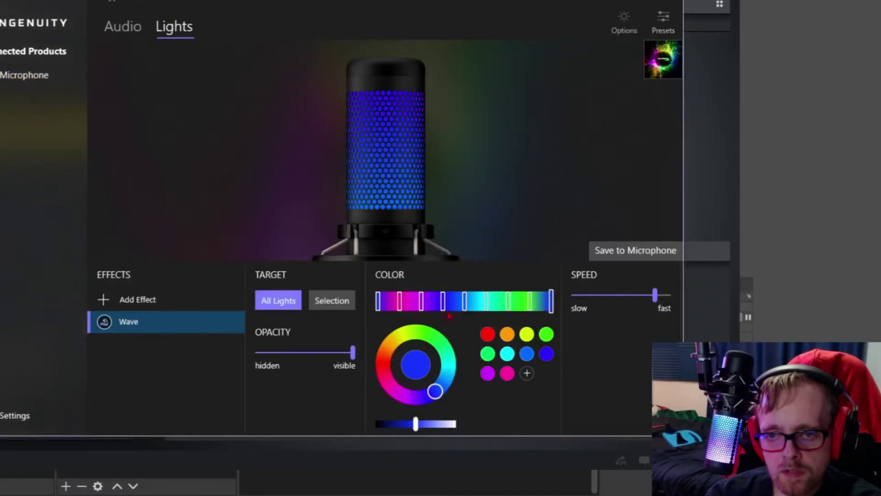
pyautogui.rightClick(400, 305)
pyautogui.click(431, 314)
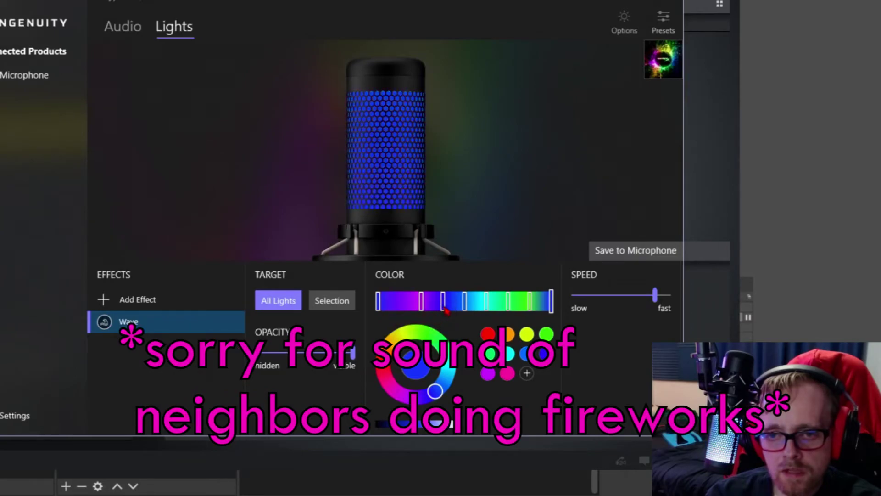
pyautogui.rightClick(445, 307)
pyautogui.click(478, 316)
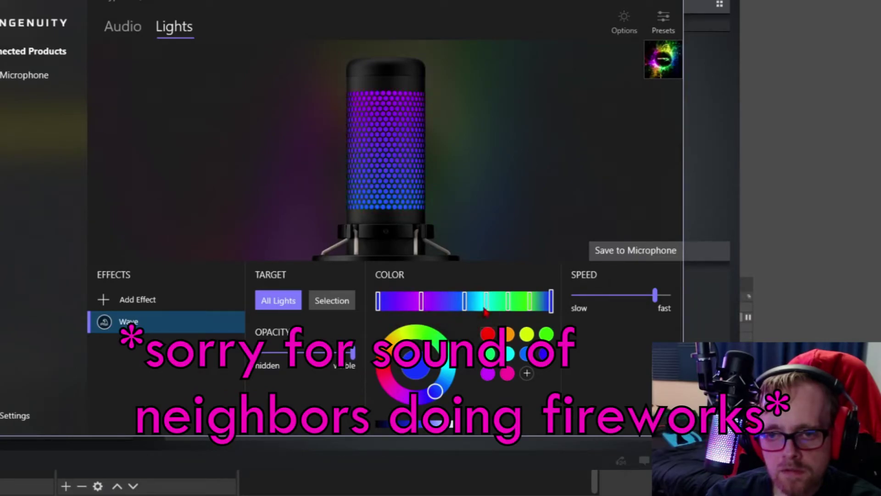
pyautogui.moveTo(488, 307); pyautogui.dragTo(509, 306)
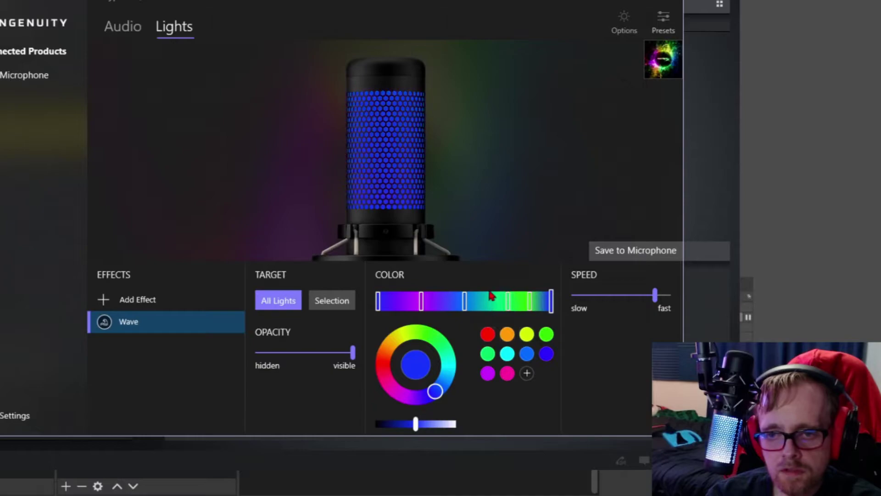
pyautogui.rightClick(531, 307)
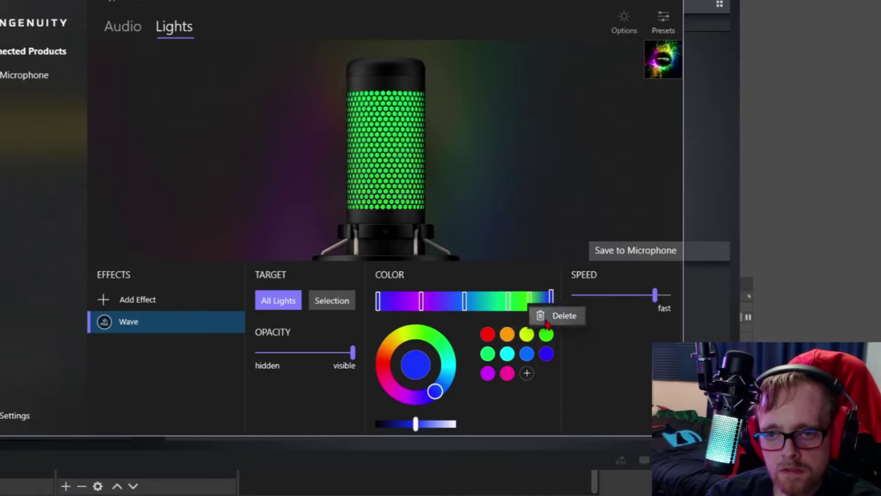
pyautogui.click(564, 316)
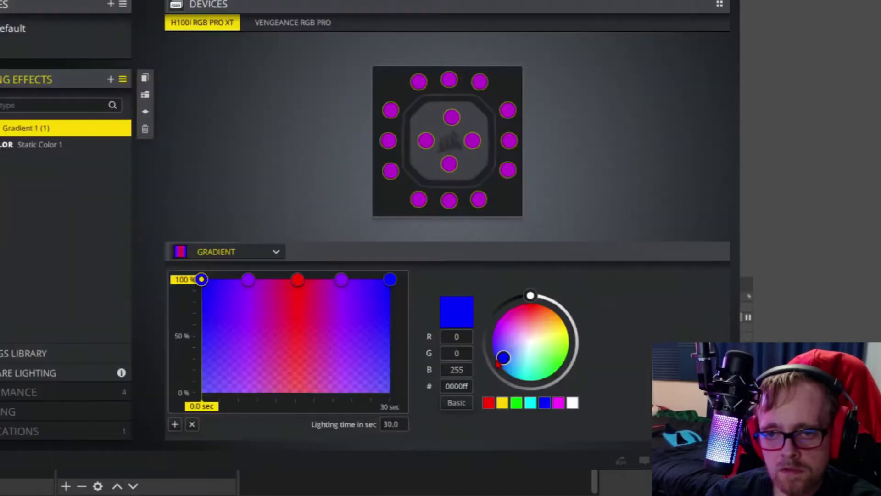
pyautogui.hotkey('alt', 'Tab')
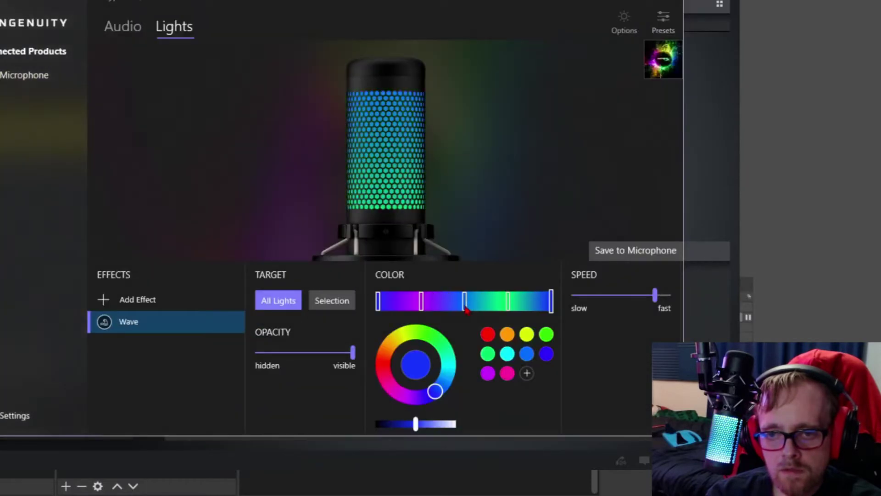
pyautogui.click(465, 308)
# - Make the middle Wave colour stop red and the second stop purple, then select the green fourth stop
pyautogui.click(488, 335)
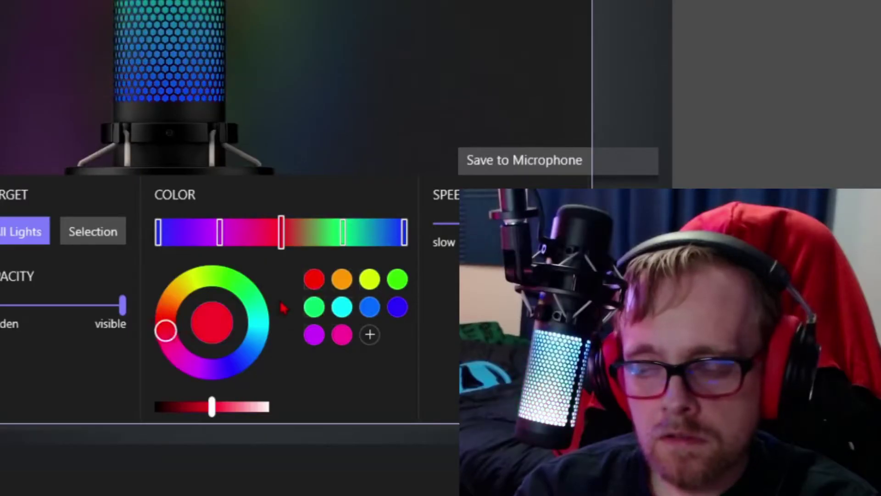
pyautogui.moveTo(167, 338)
pyautogui.mouseDown()
pyautogui.moveTo(173, 291)
pyautogui.moveTo(167, 338)
pyautogui.moveTo(224, 367)
pyautogui.moveTo(191, 364)
pyautogui.moveTo(165, 311)
pyautogui.moveTo(202, 368)
pyautogui.moveTo(166, 336)
pyautogui.moveTo(171, 330)
pyautogui.mouseUp()
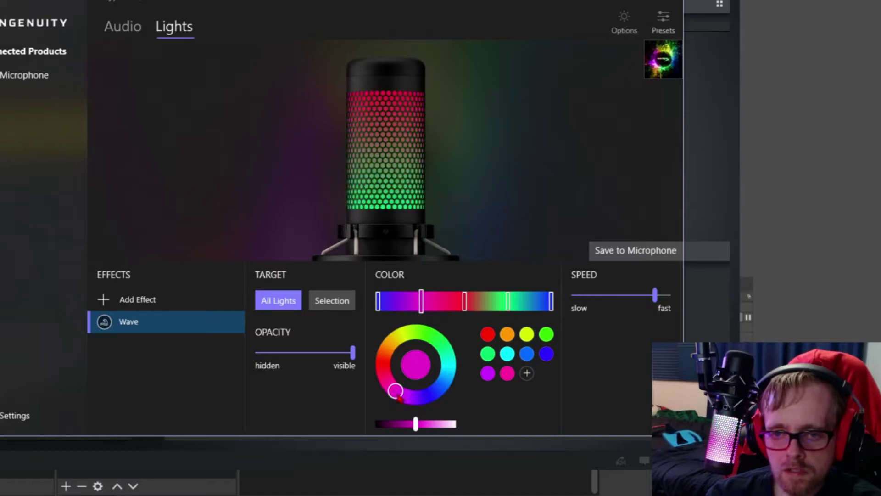
pyautogui.click(507, 303)
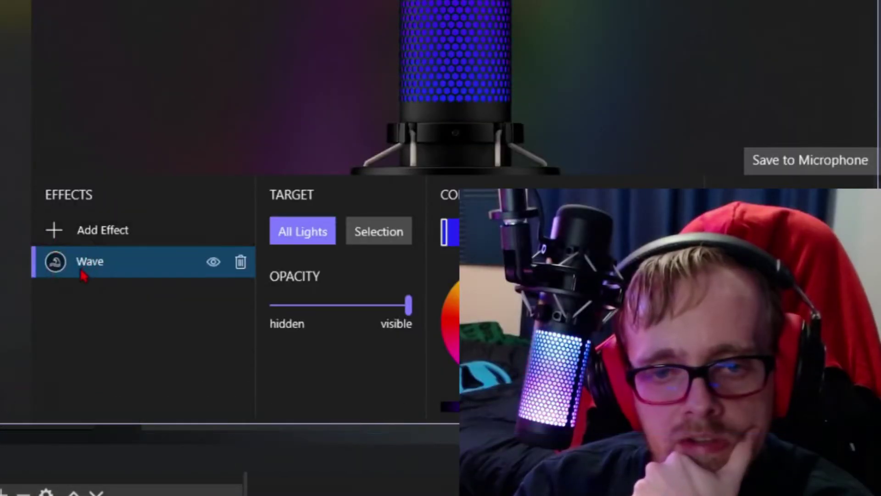
# - Add a Solid effect to the microphone and shift its colour to orange-red
pyautogui.click(73, 237)
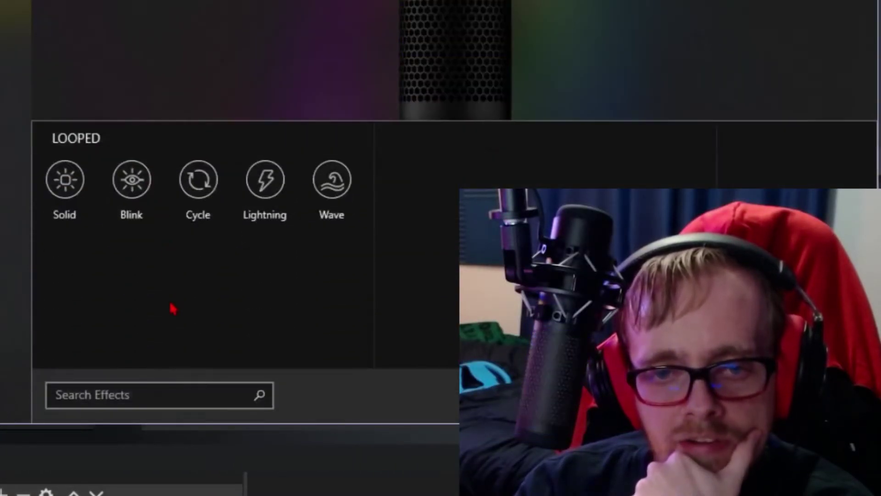
pyautogui.click(81, 201)
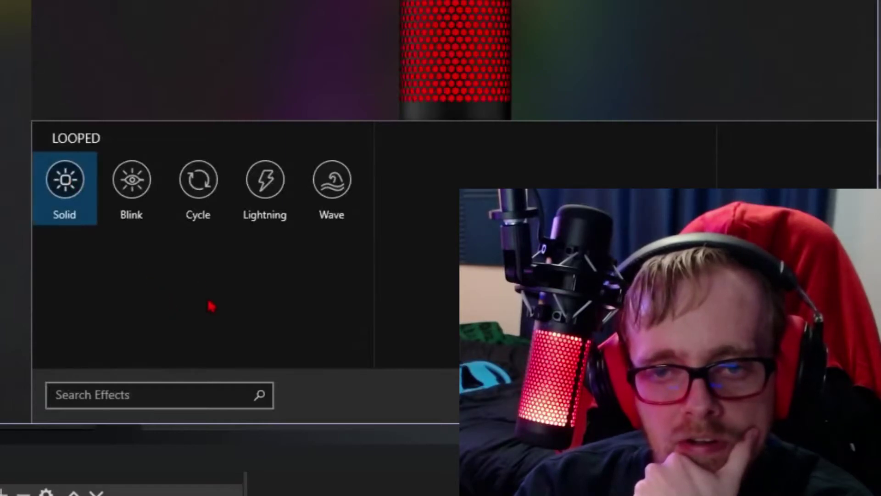
pyautogui.click(828, 408)
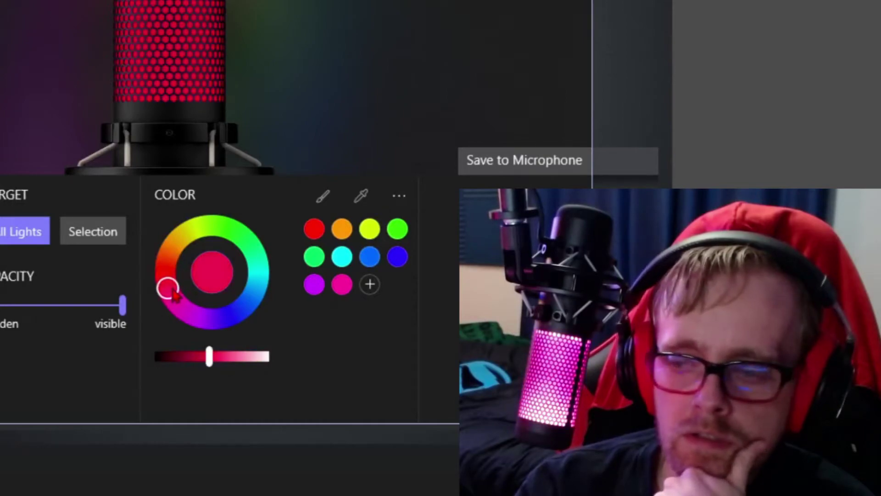
pyautogui.moveTo(164, 269); pyautogui.dragTo(165, 279)
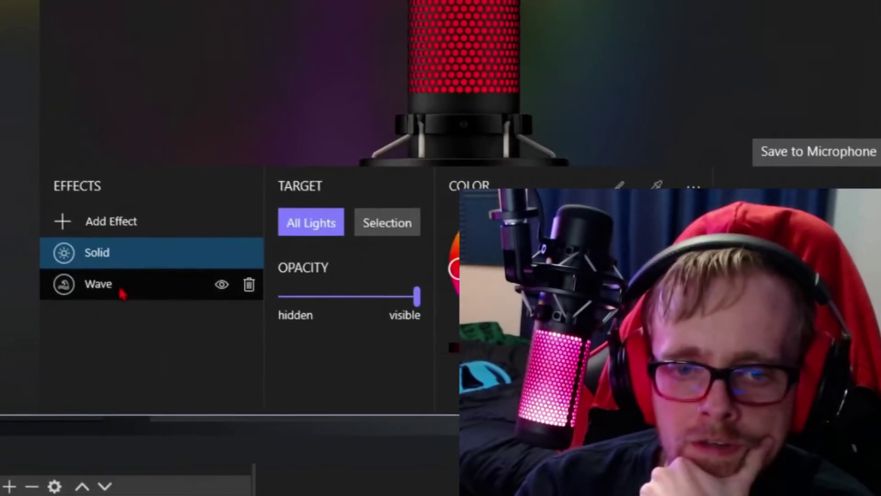
# - Move Wave above Solid in NGENUITY, and Gradient above Static Color in iCUE
pyautogui.moveTo(122, 291); pyautogui.dragTo(300, 238)
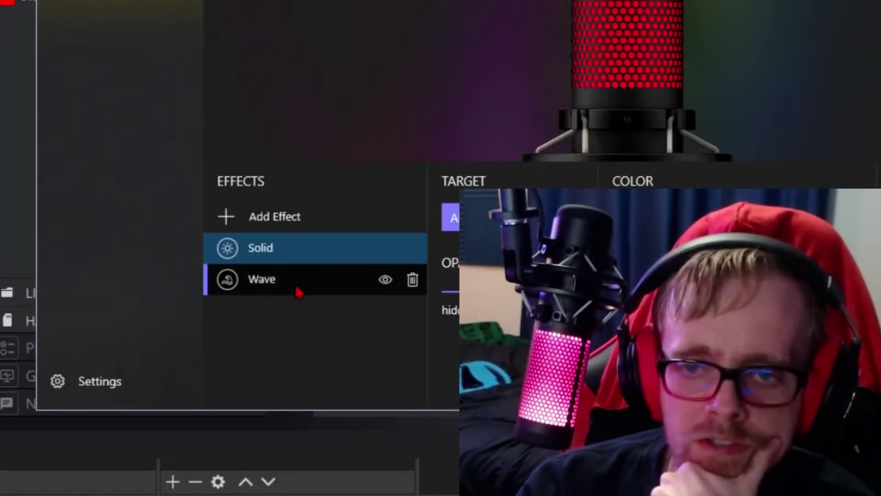
pyautogui.moveTo(300, 272); pyautogui.dragTo(299, 243)
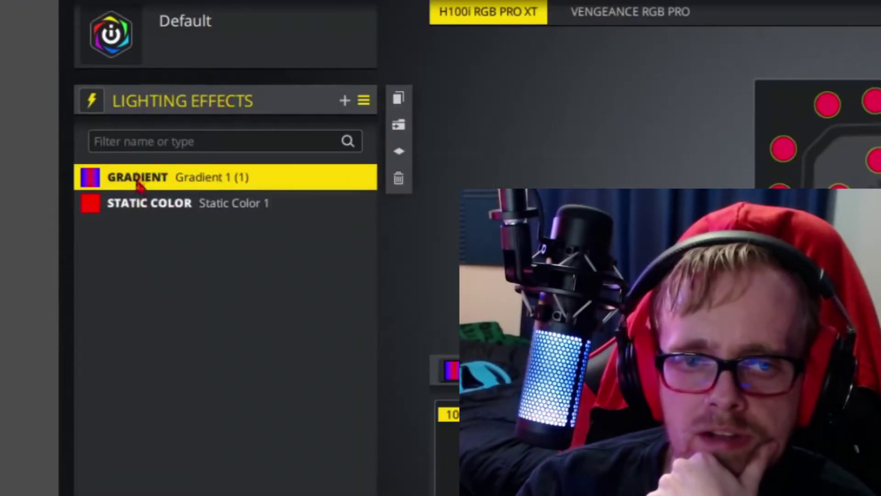
pyautogui.moveTo(137, 181); pyautogui.dragTo(142, 214)
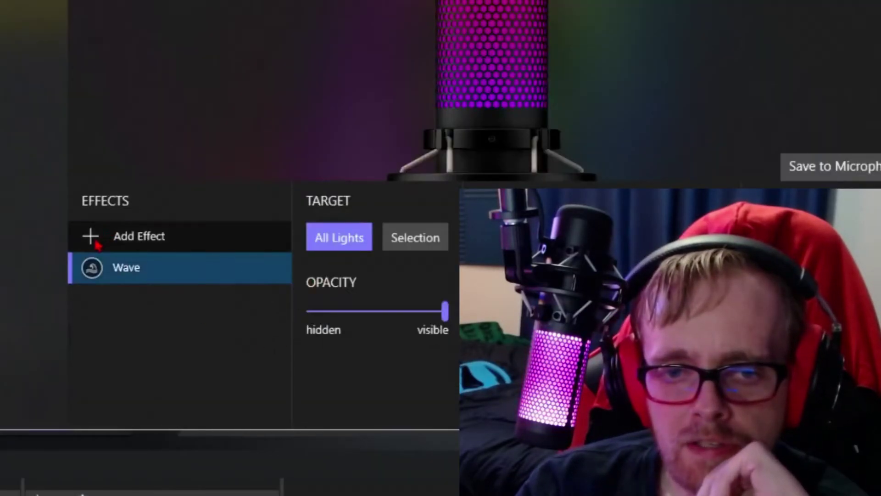
# - Try a full-speed Blink effect and delete it, then try the Cycle effect
pyautogui.click(97, 244)
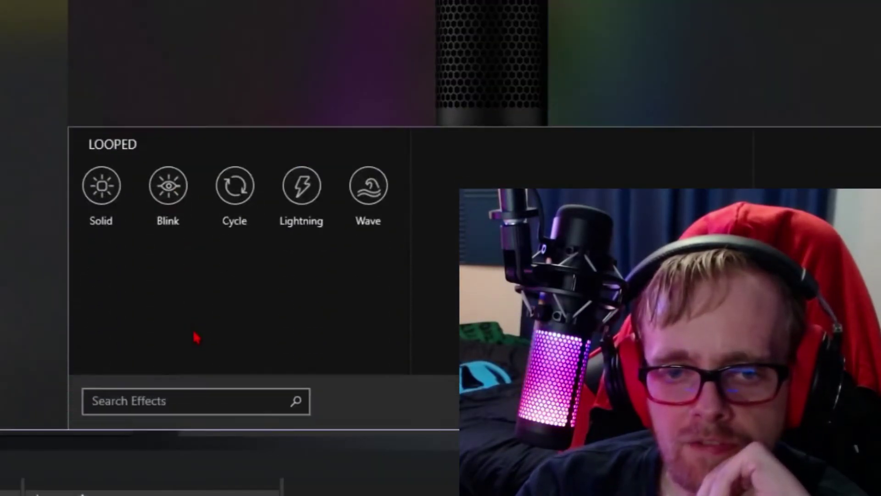
pyautogui.click(175, 200)
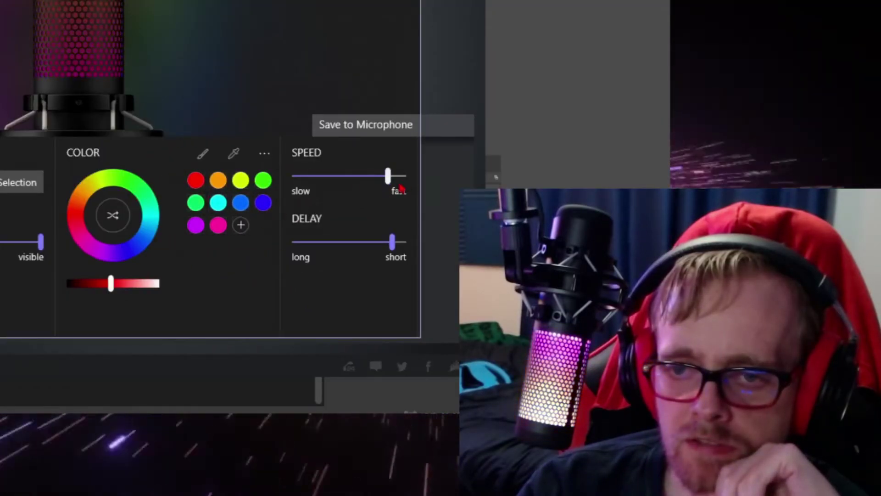
pyautogui.moveTo(387, 176); pyautogui.dragTo(413, 183)
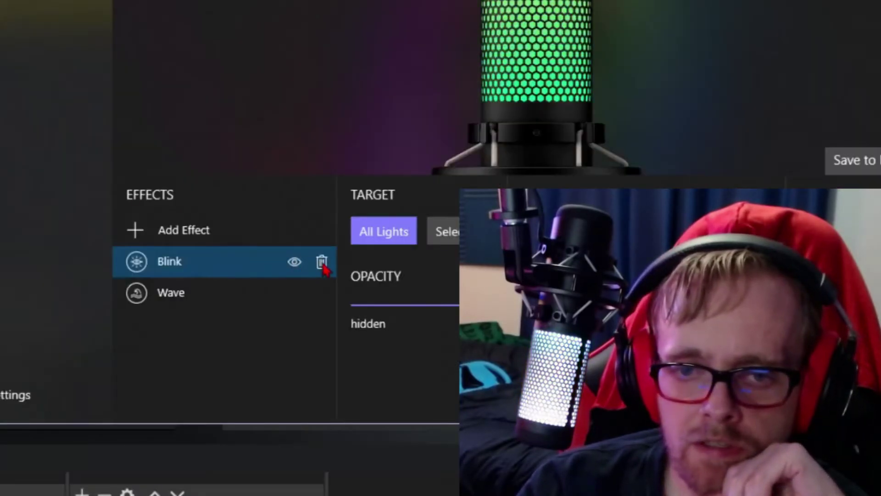
pyautogui.click(322, 262)
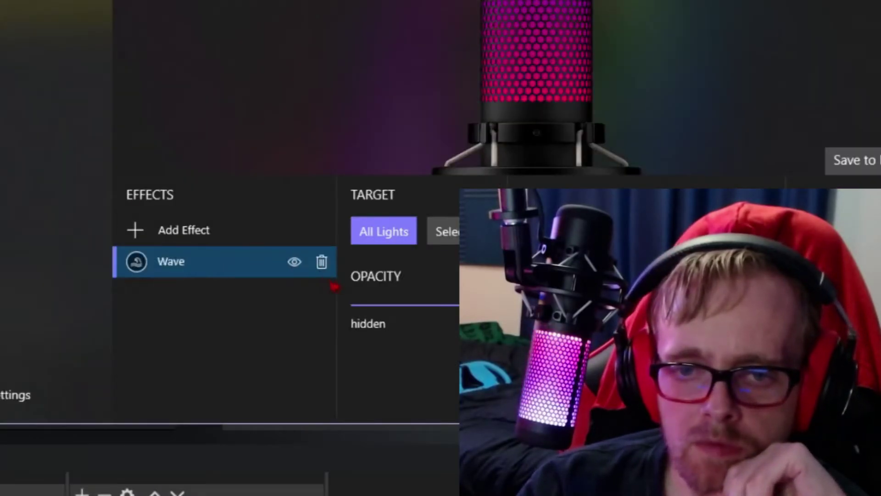
pyautogui.click(156, 231)
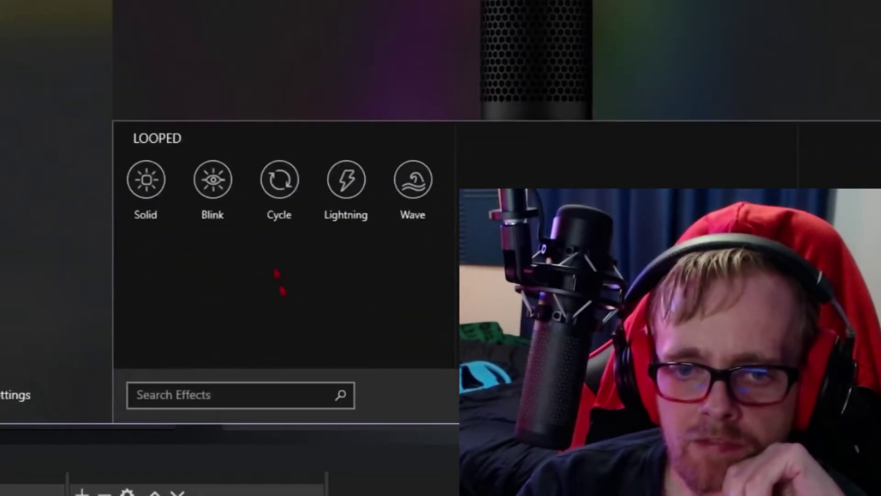
pyautogui.click(280, 186)
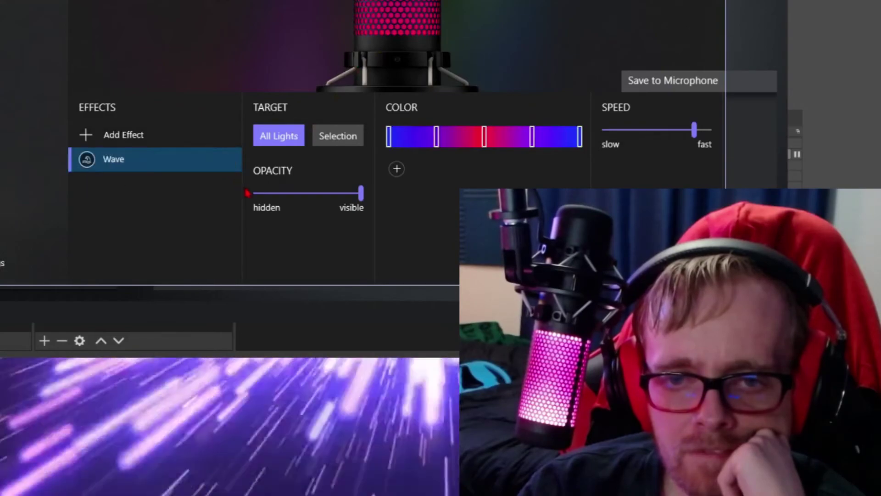
pyautogui.click(129, 134)
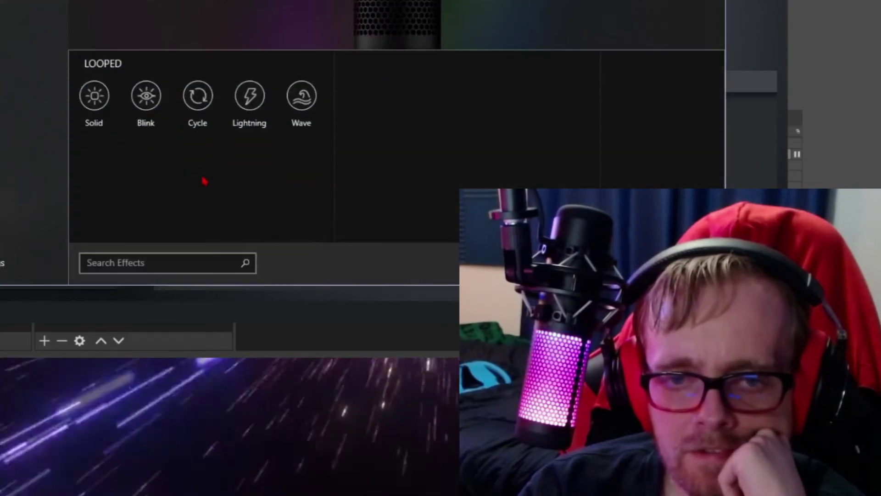
pyautogui.click(250, 98)
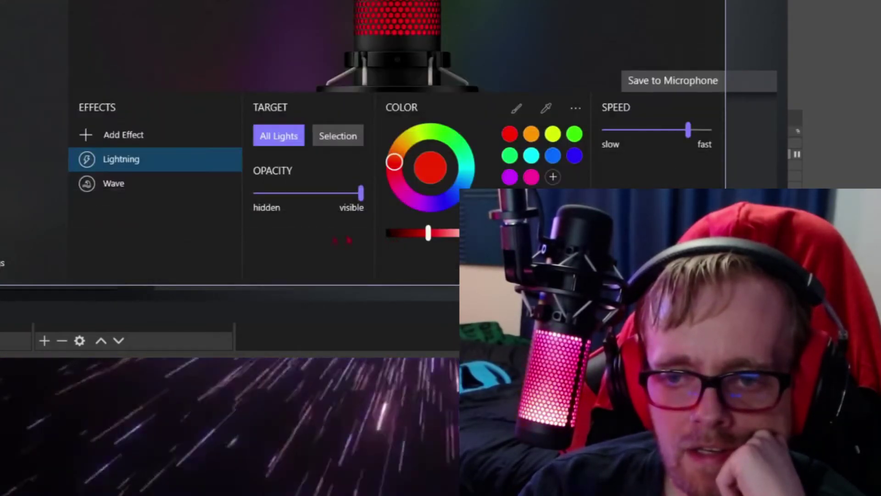